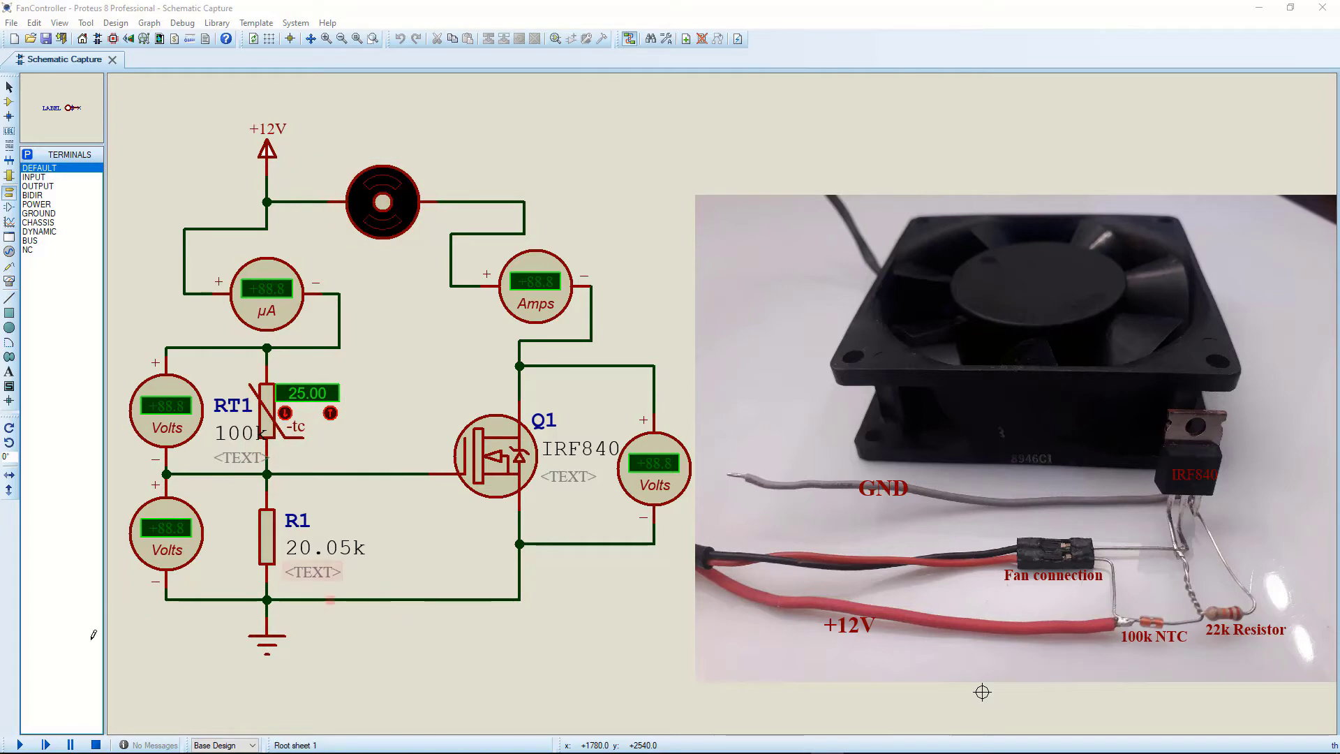
Run the simulation and warm RT1 repeatedly toward the fan's turn-on threshold
click(20, 745)
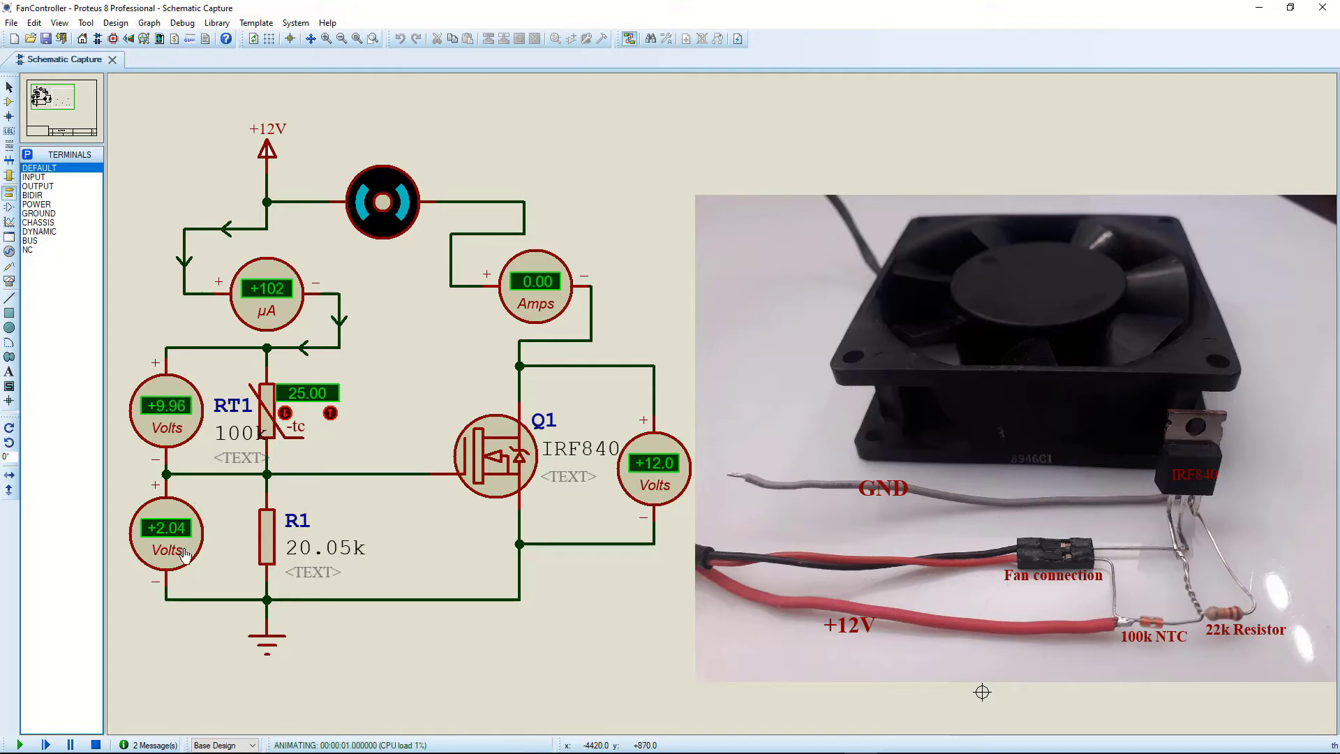
click(330, 414)
click(331, 414)
click(330, 414)
click(330, 414)
click(331, 414)
click(330, 414)
click(330, 414)
click(330, 414)
click(330, 414)
click(331, 413)
click(330, 414)
click(330, 414)
click(330, 414)
click(330, 413)
click(331, 414)
click(330, 414)
click(330, 414)
click(330, 414)
click(330, 414)
click(330, 414)
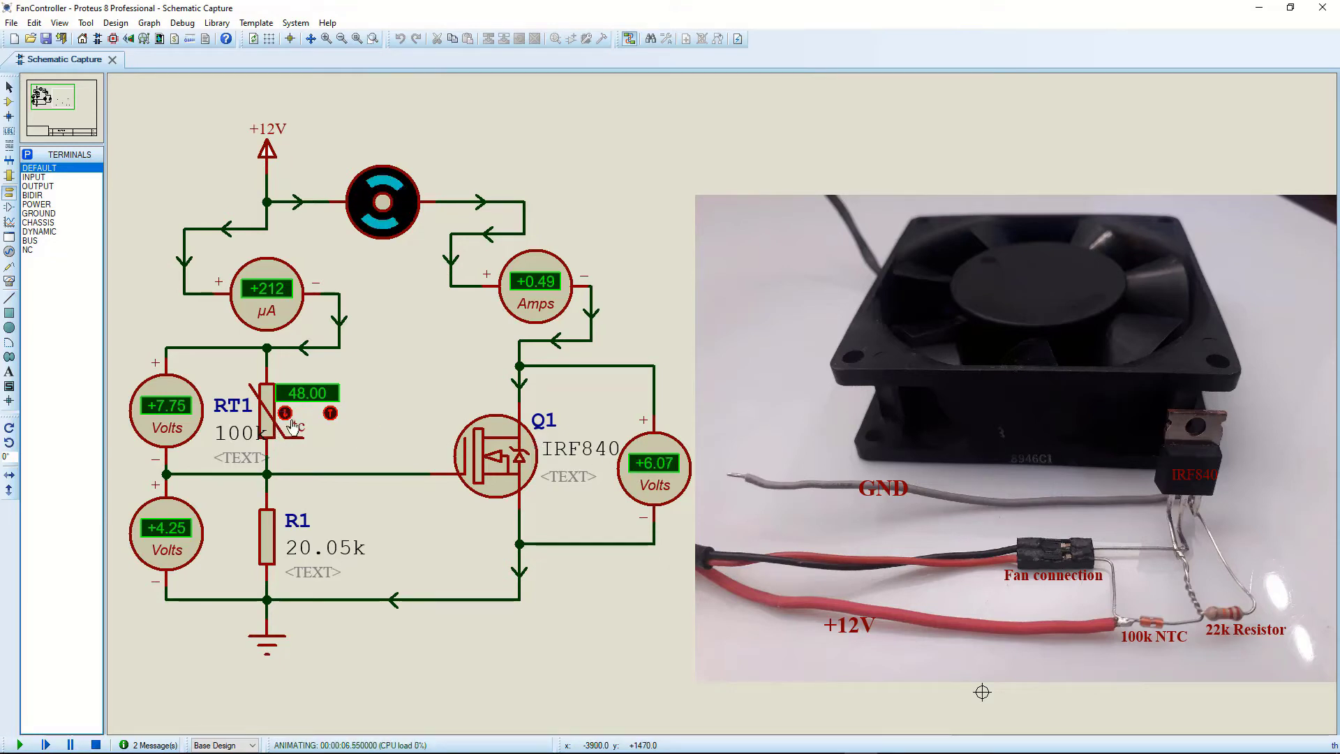
Nudge RT1's temperature down and back up around the mid-40s, then stop the simulation
click(286, 413)
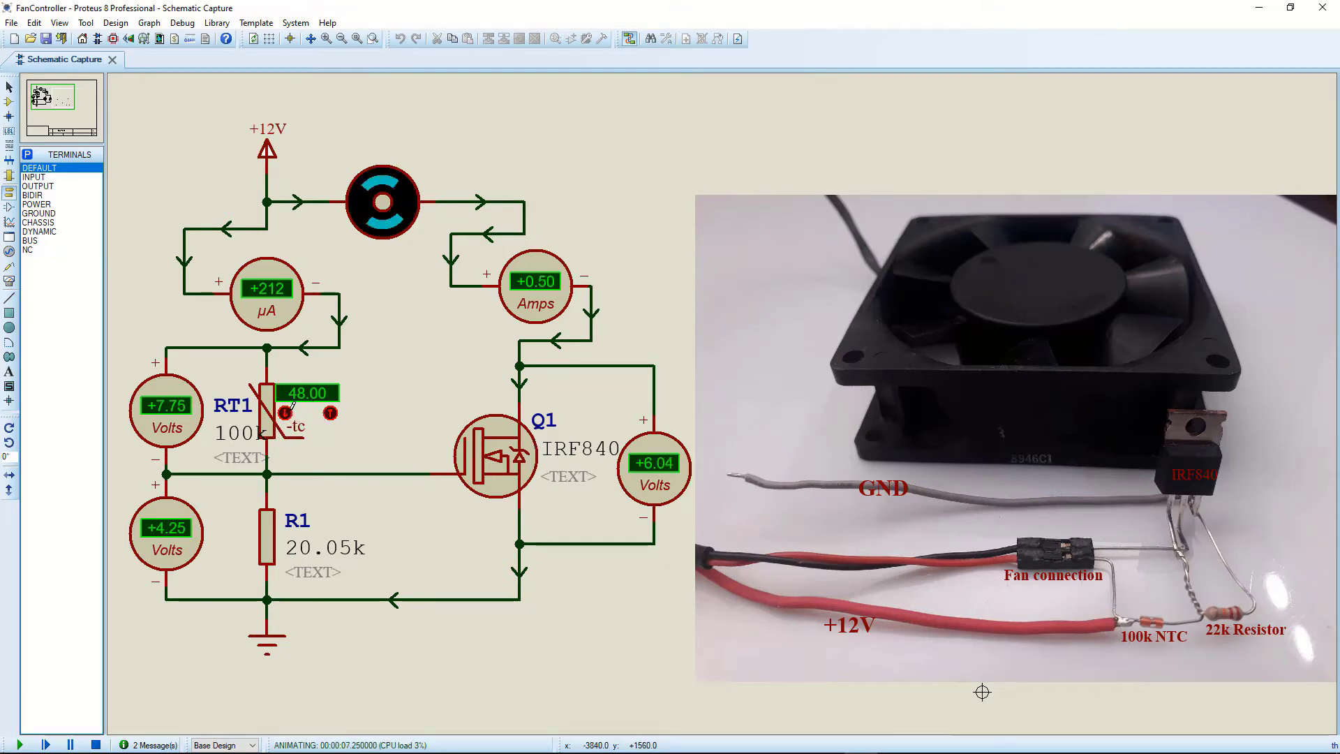
click(286, 413)
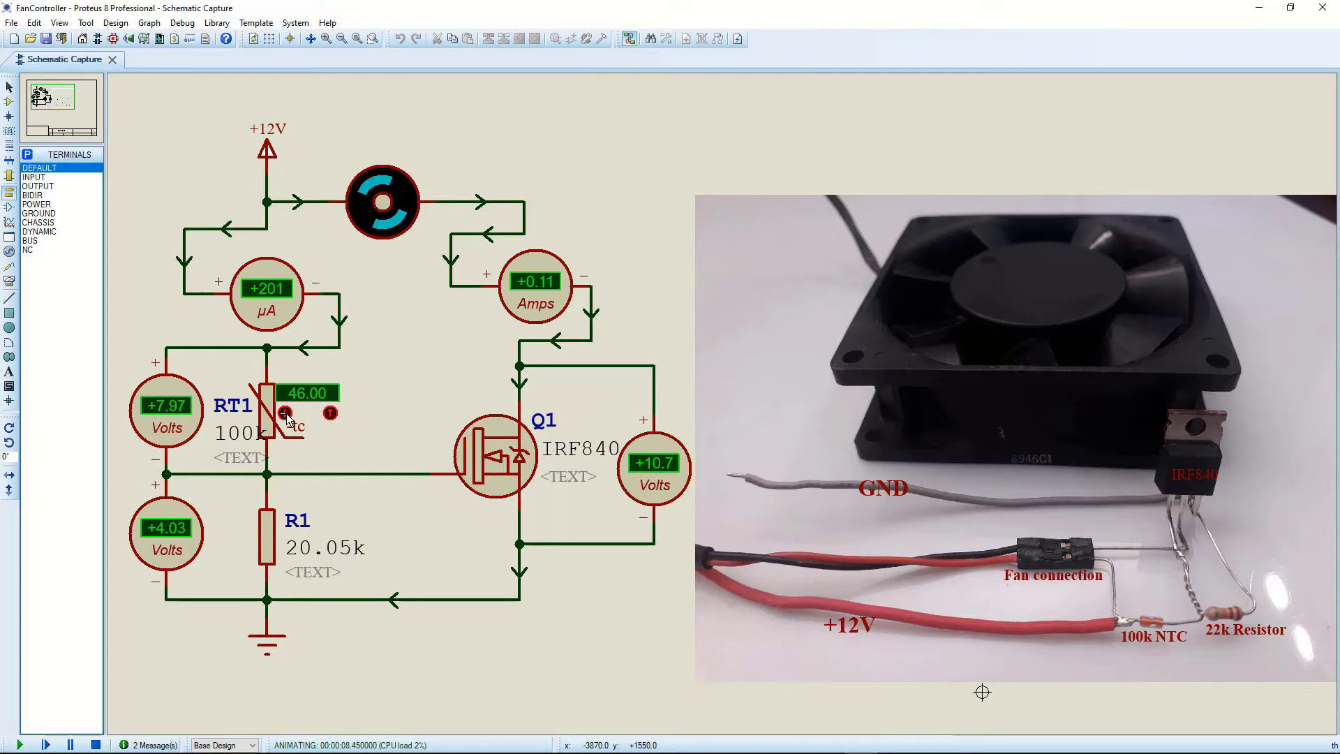
click(286, 413)
click(330, 413)
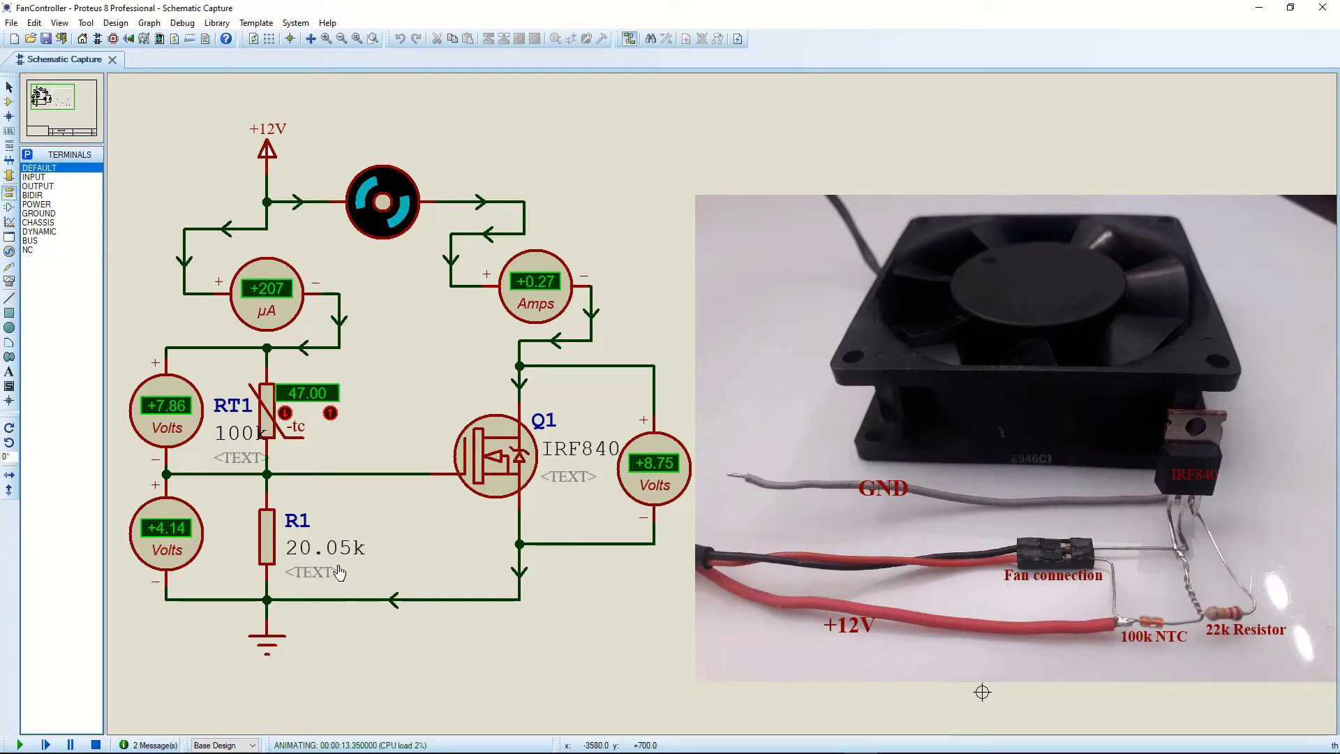
key(shift+Pause)
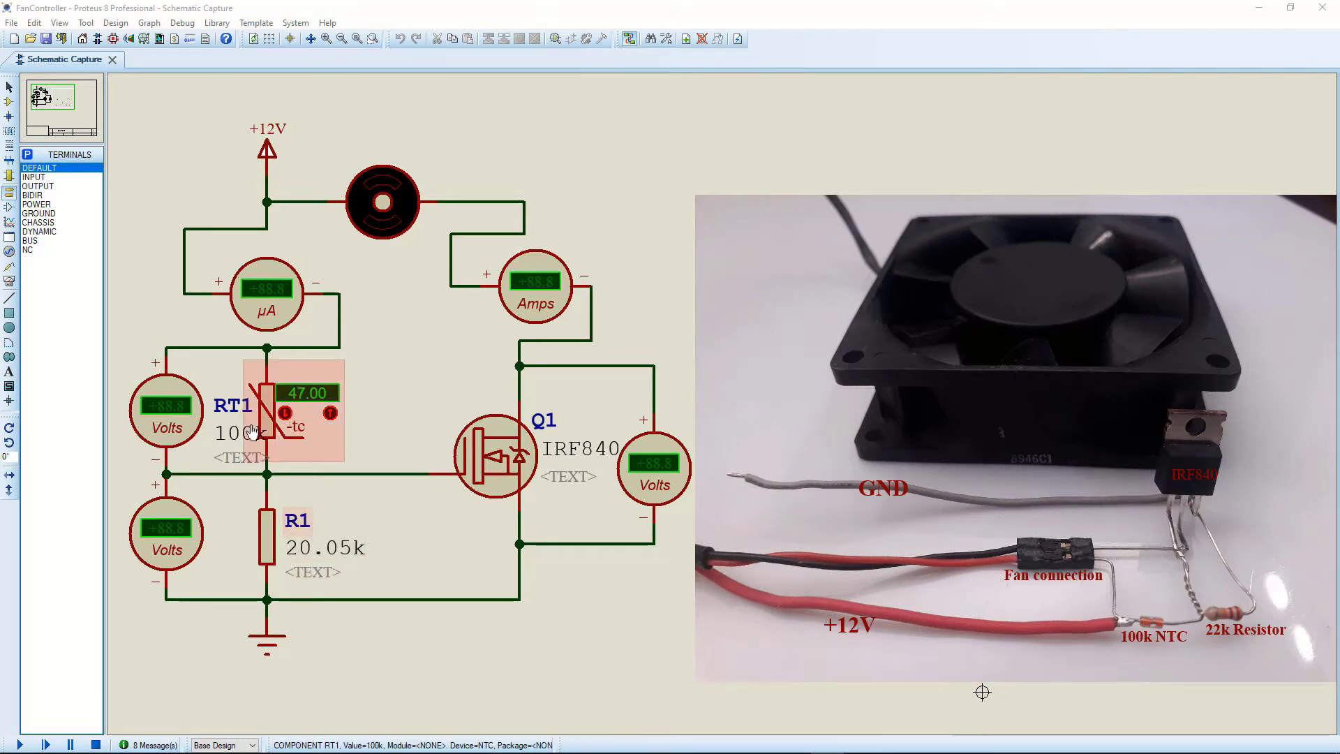
Select transistor Q1, thermistor RT1 and resistor R1 in the schematic
click(577, 450)
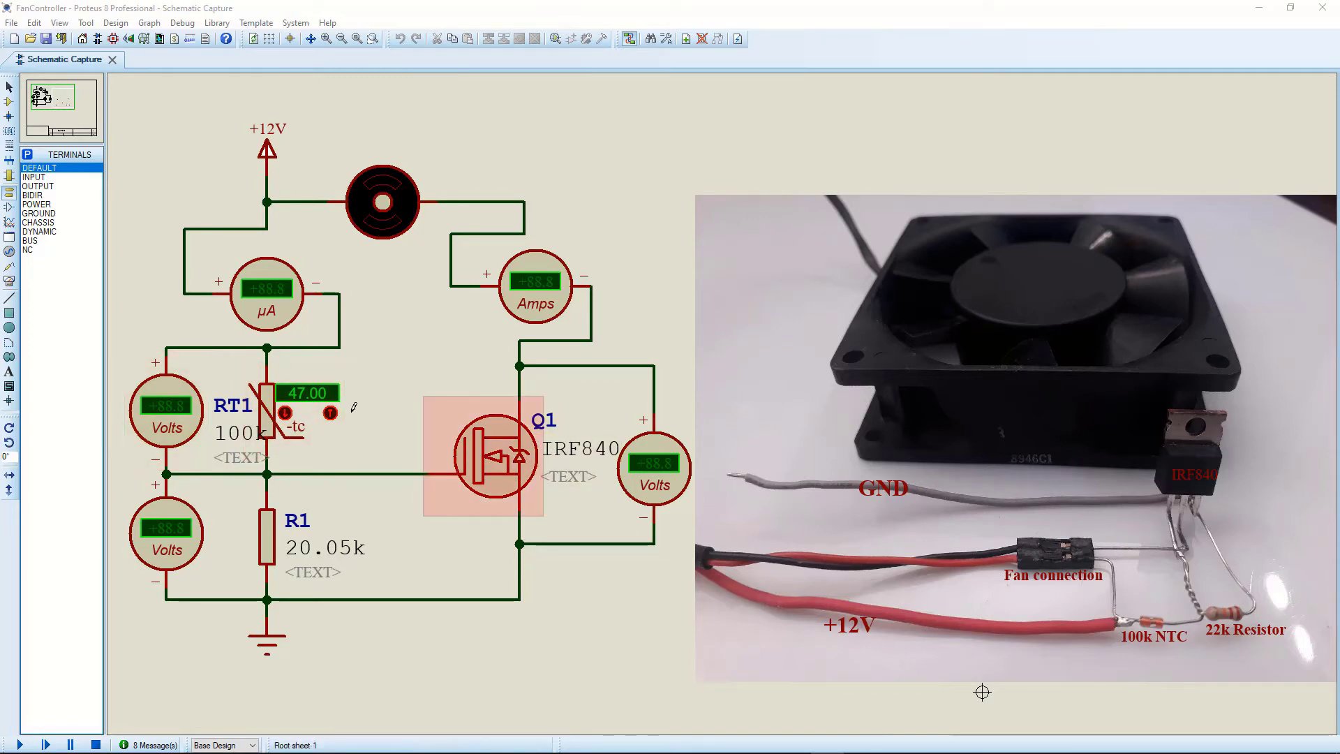
click(304, 405)
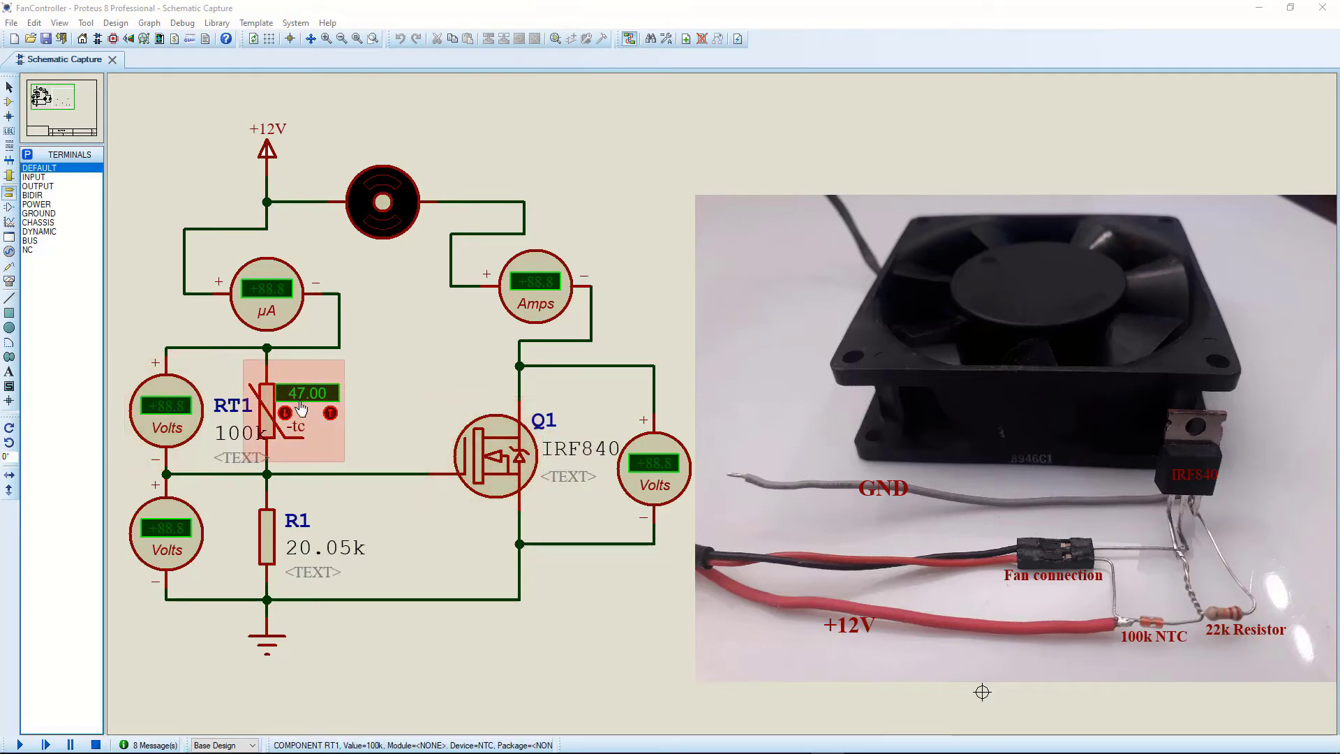
click(266, 538)
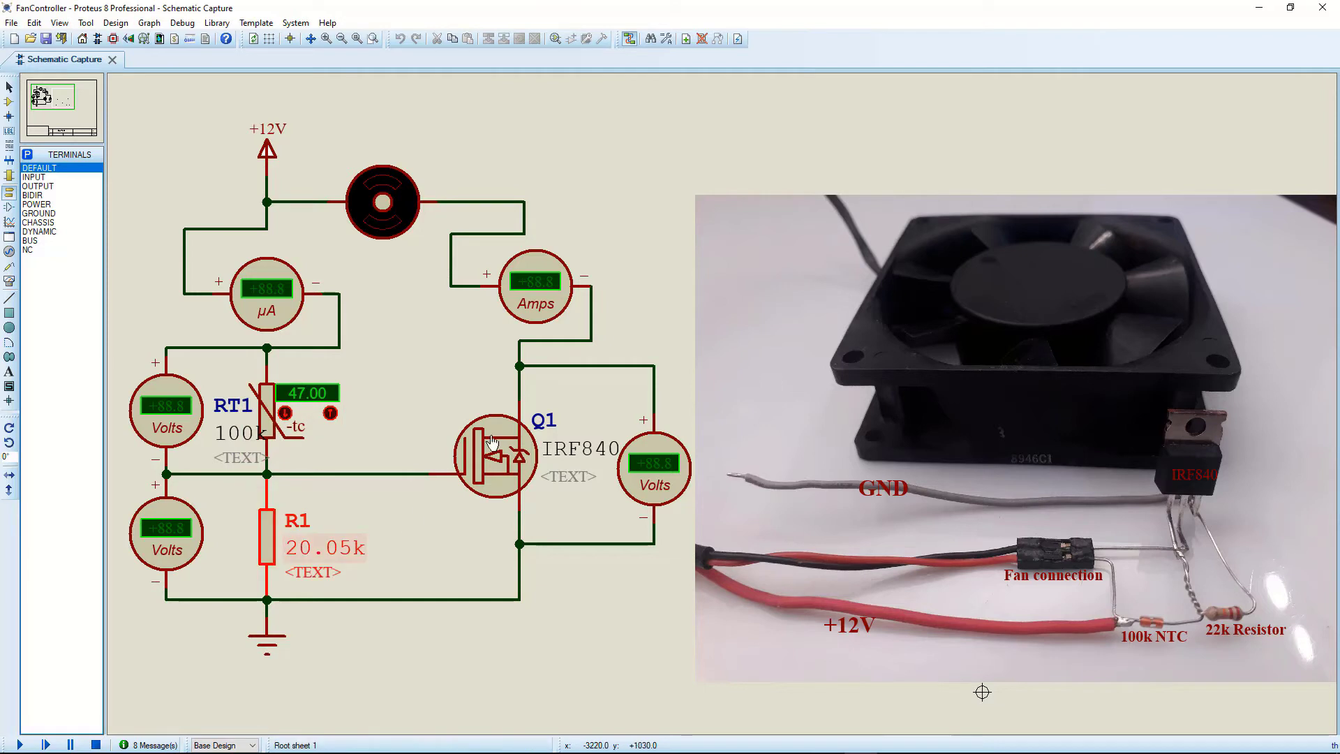
Edit R1's value from 20.05k to 11.055k and confirm it
double_click(324, 548)
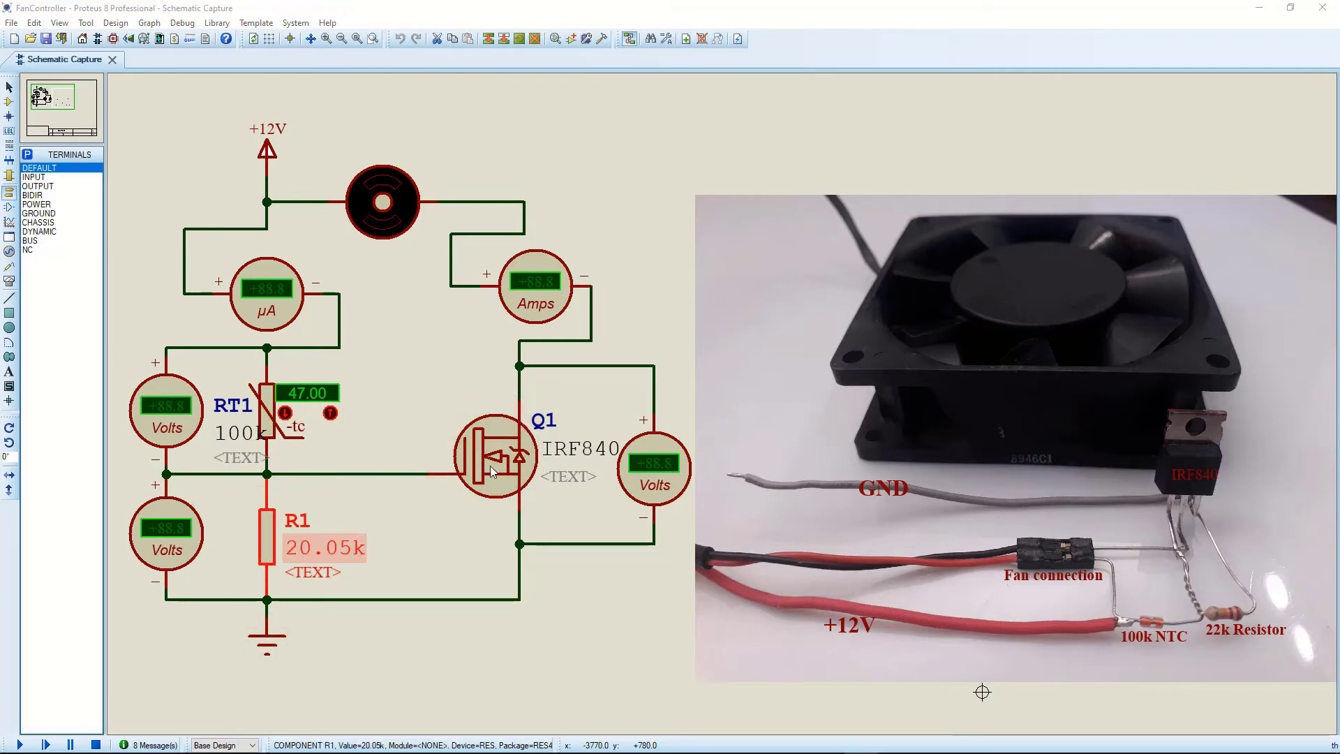
drag(612, 264, 600, 265)
text(11.05k)
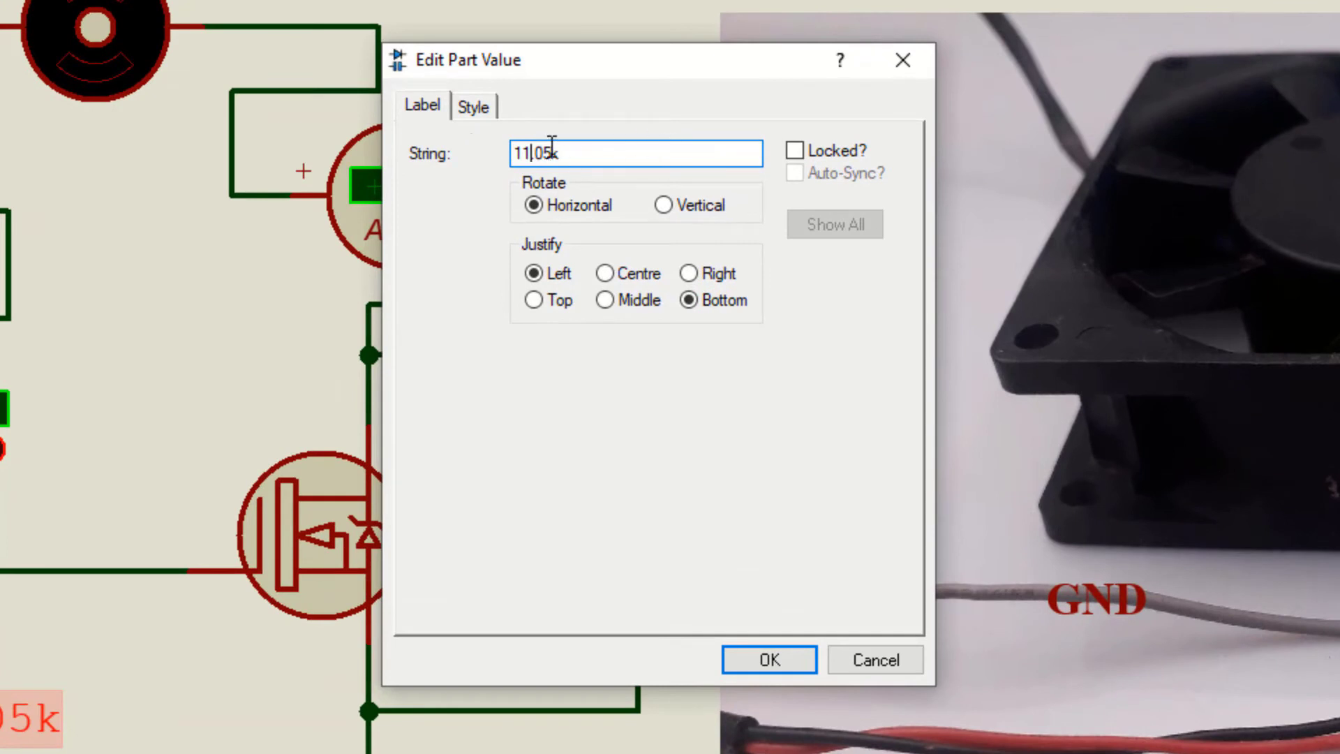
click(552, 148)
text(5)
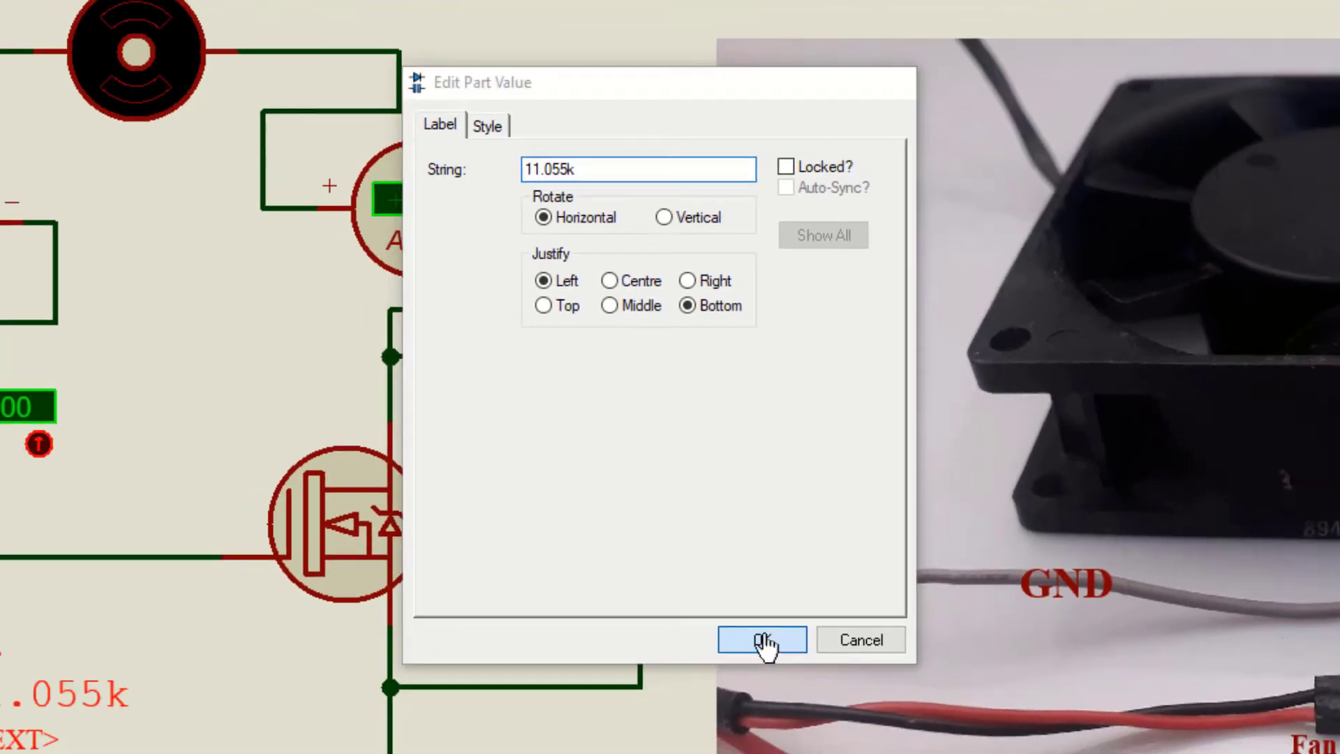
click(785, 659)
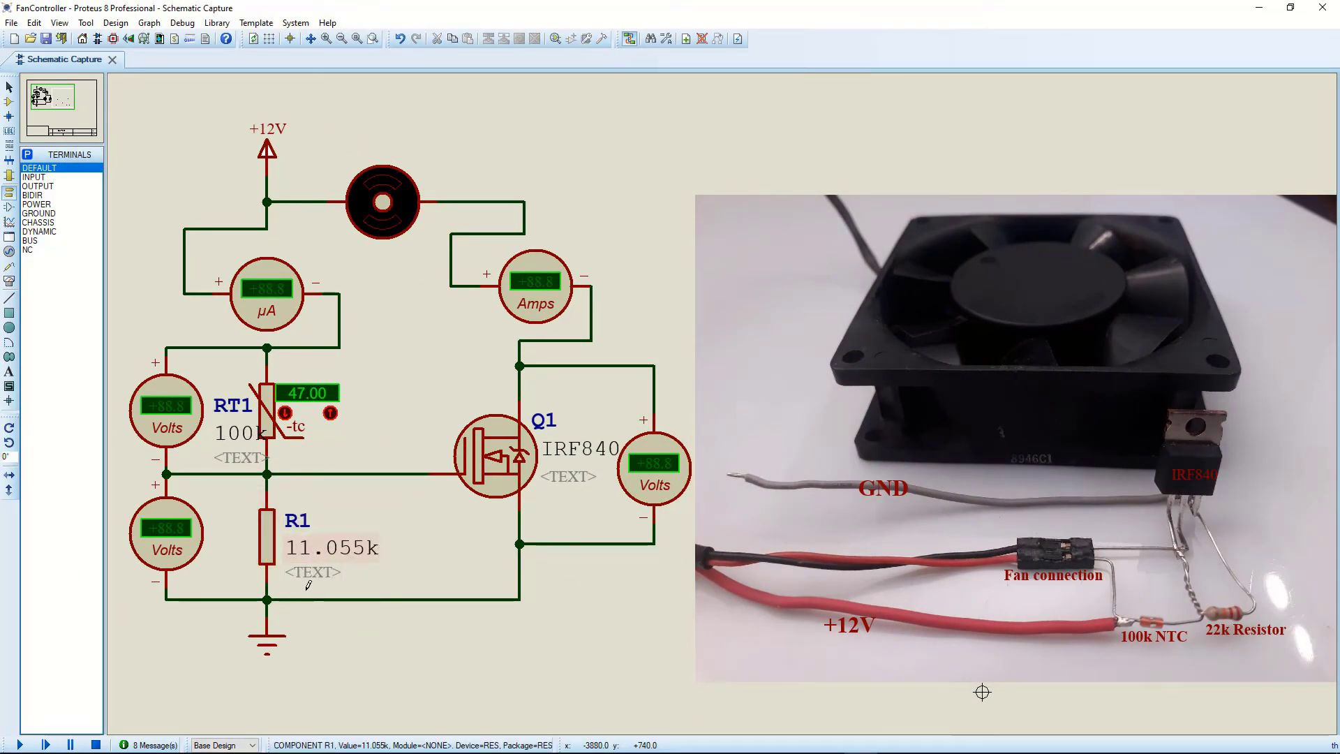
Rerun the simulation with R1 at 11.055k and warm RT1 from 47 to 59 degrees
click(21, 745)
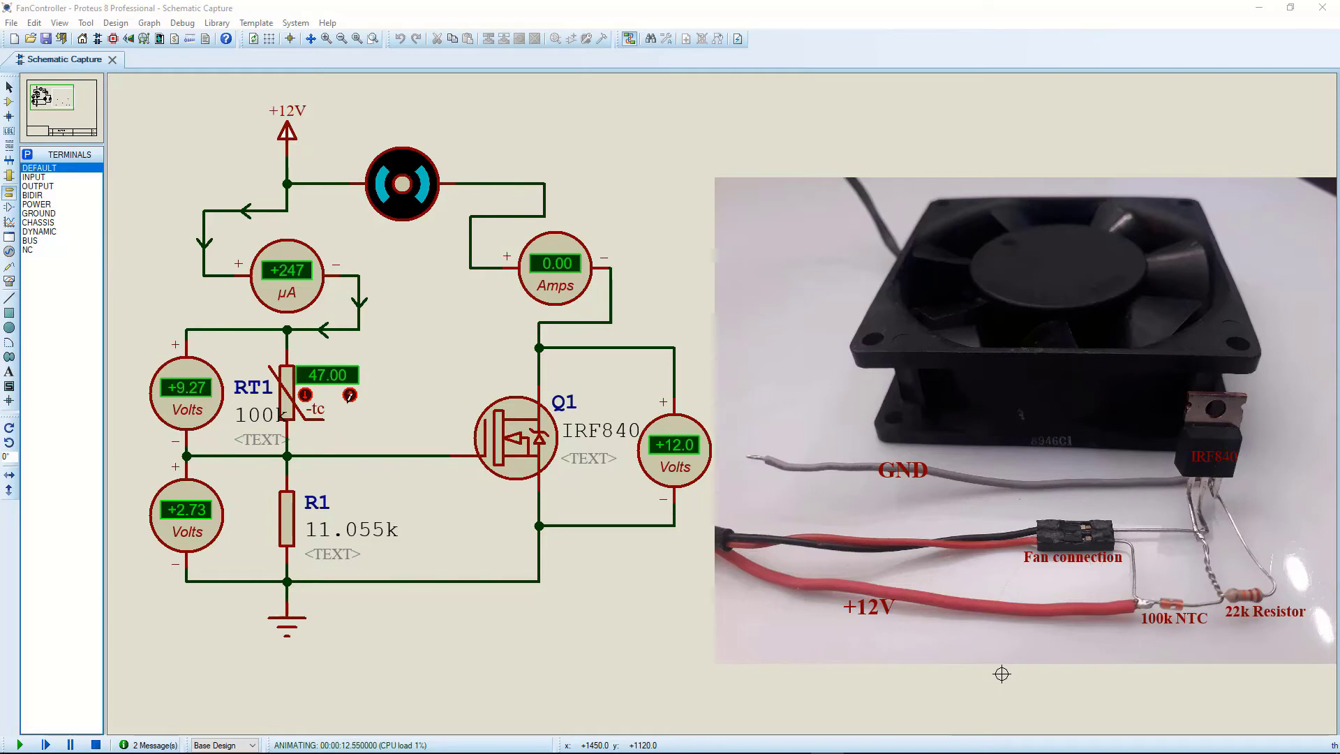
click(351, 398)
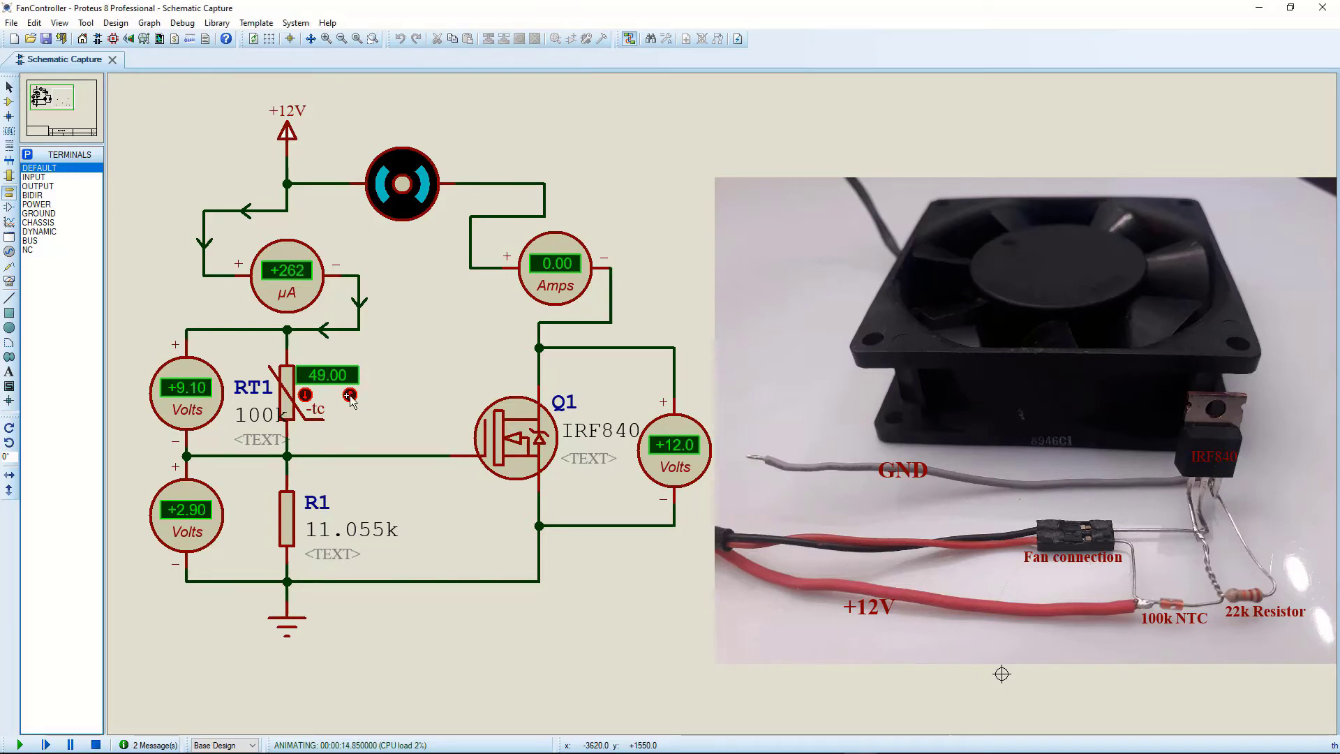
click(350, 396)
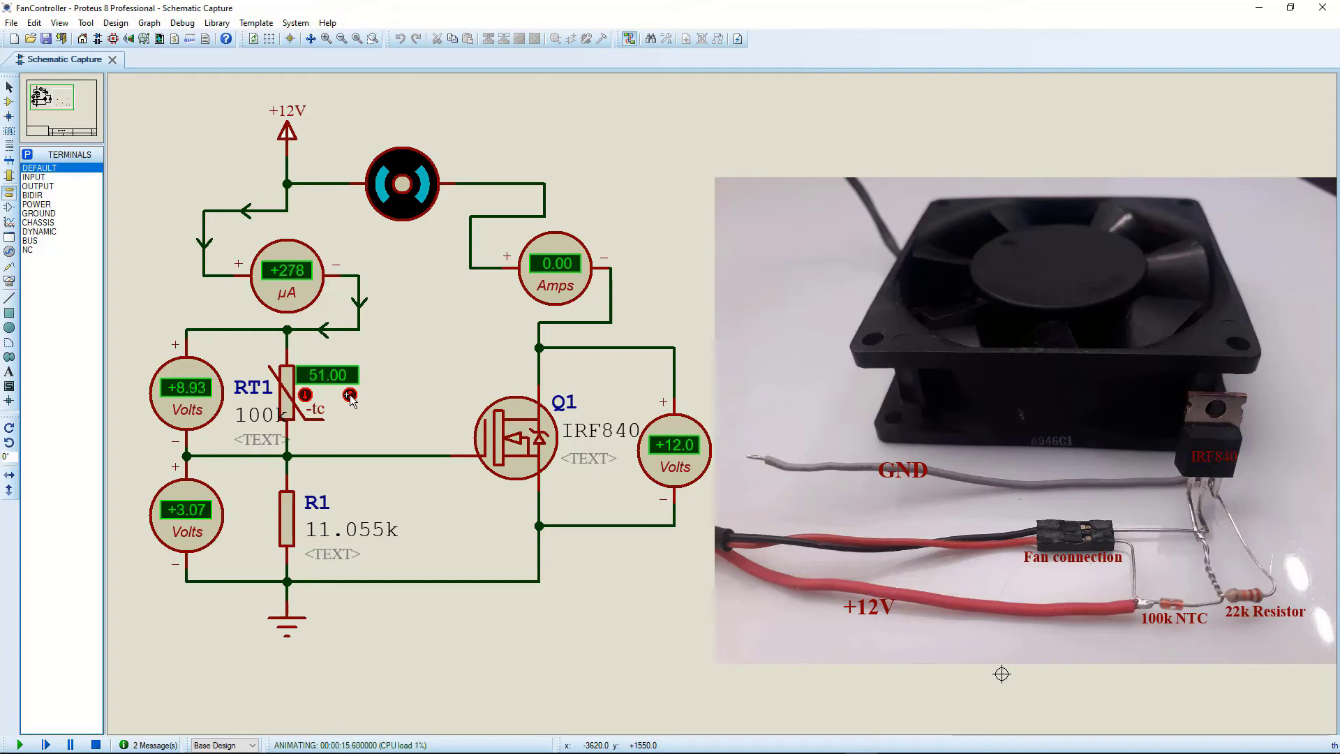
click(350, 396)
click(350, 396)
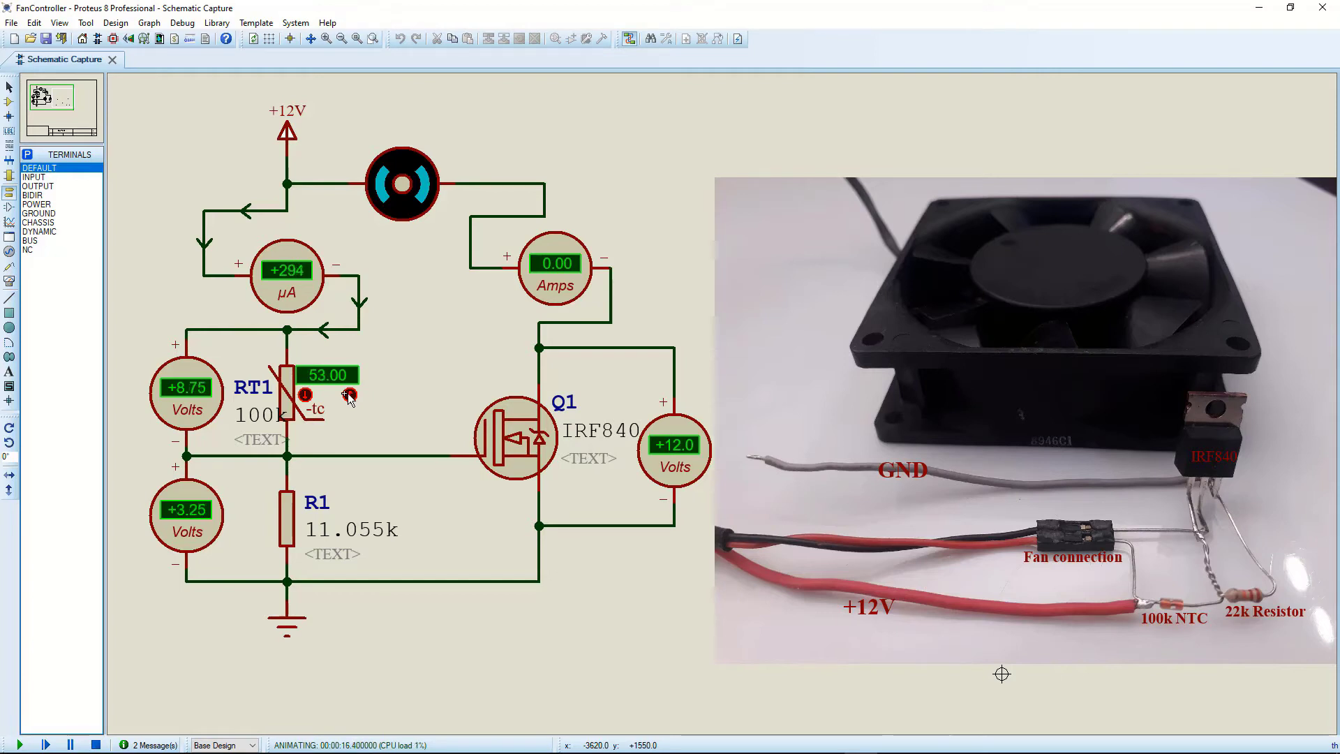
click(349, 396)
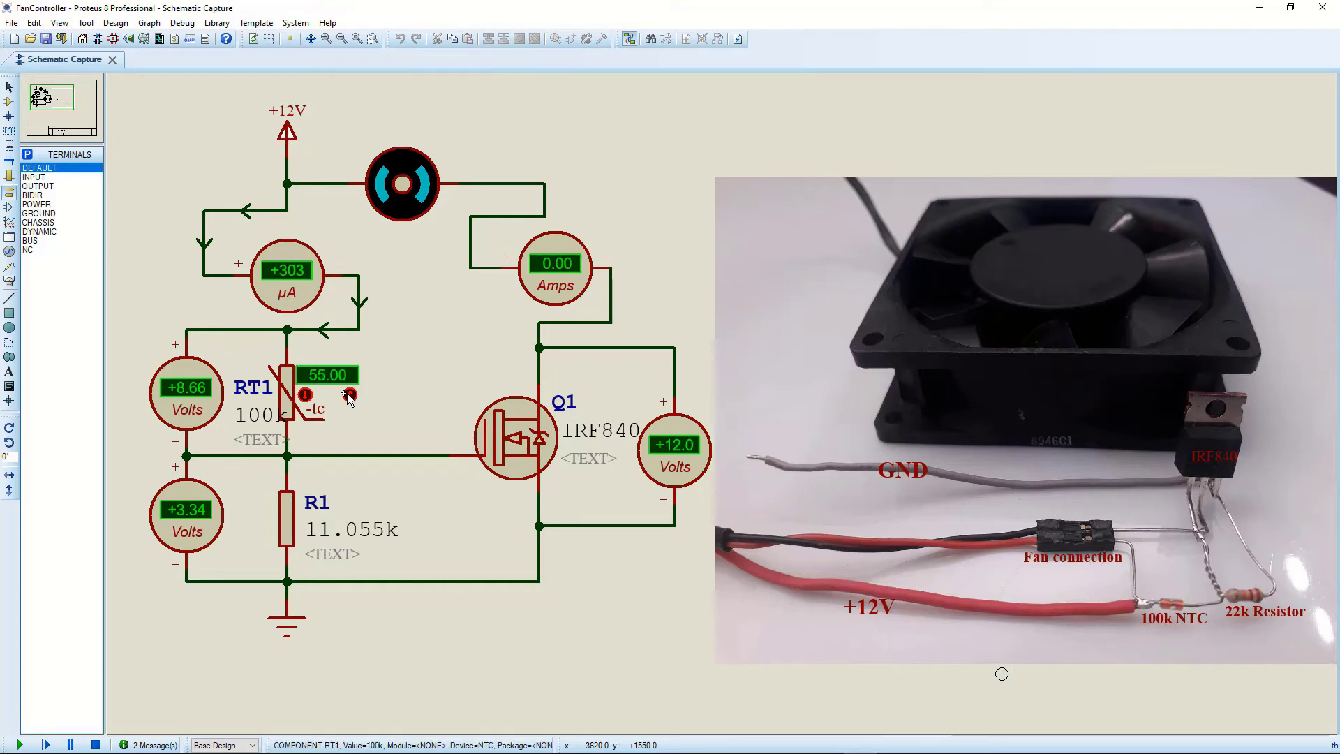
click(349, 396)
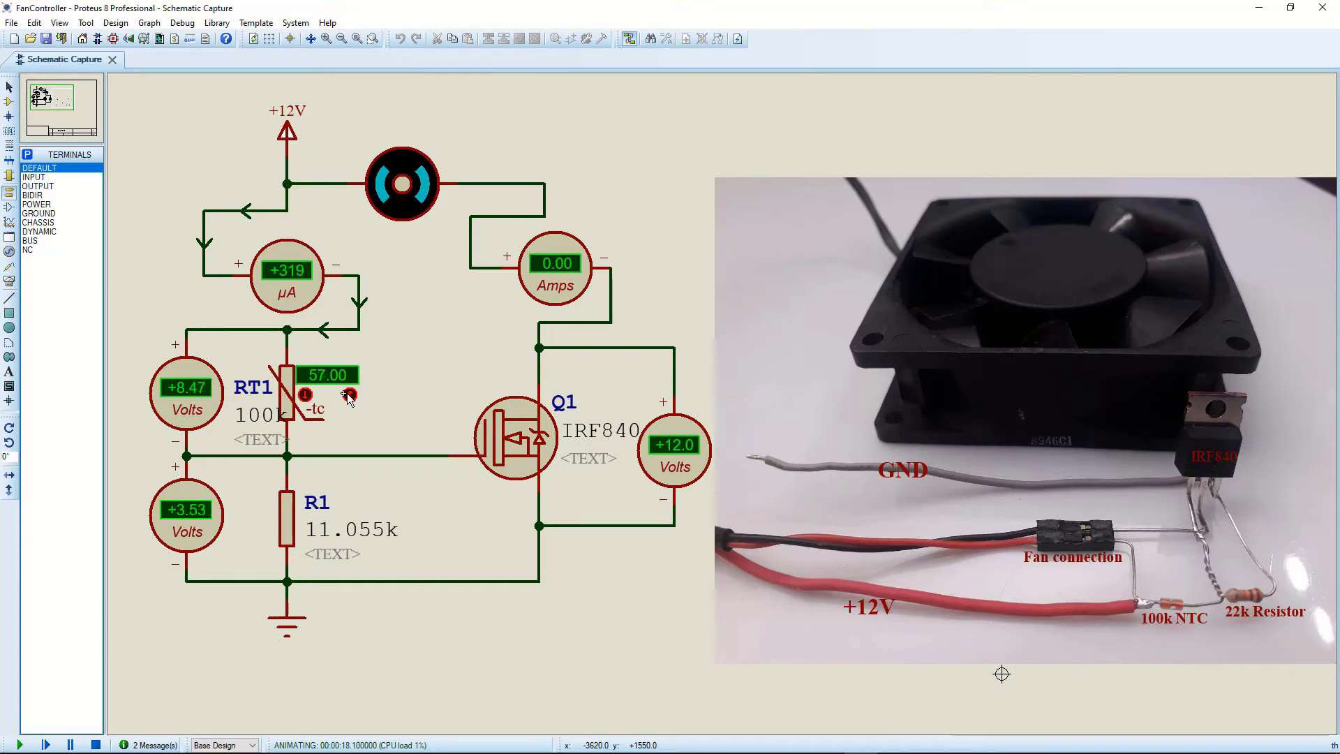
click(349, 395)
click(349, 396)
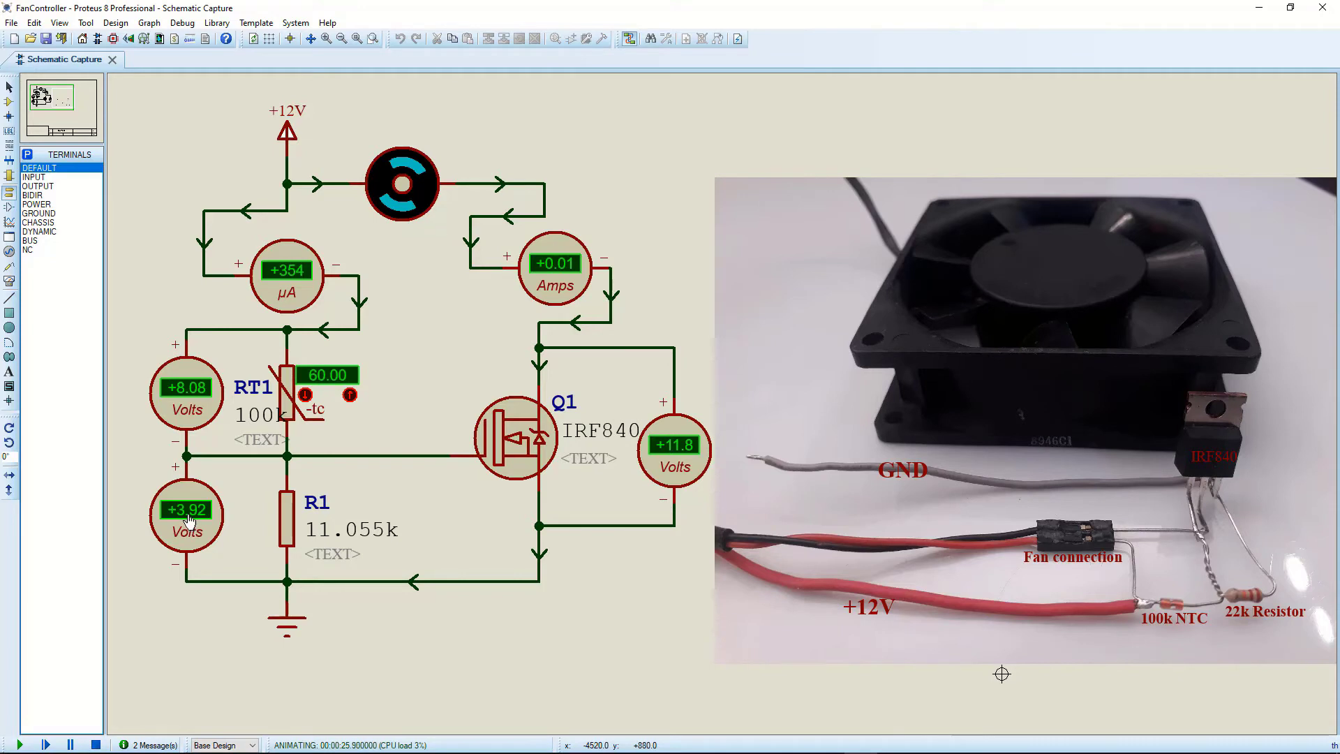
Raise RT1 from 60 to 63 degrees until the fan draws 0.41 A
click(349, 397)
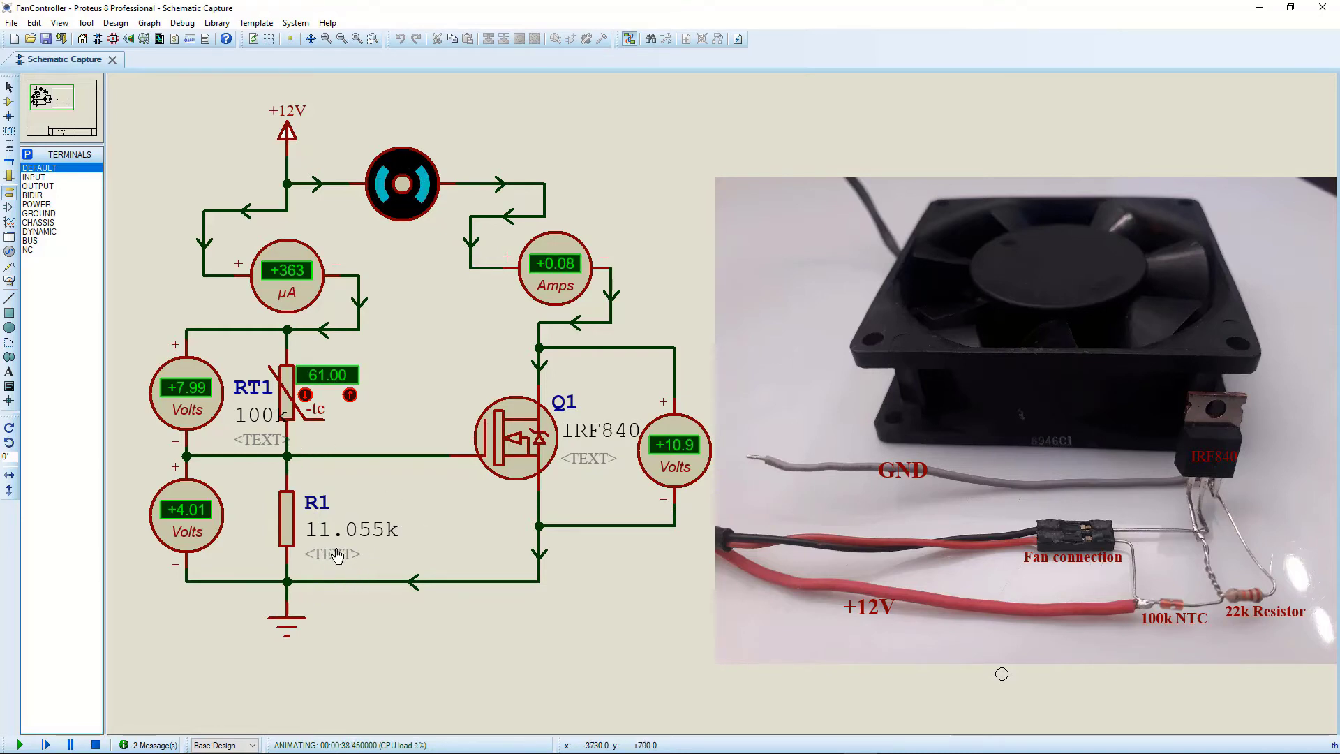
click(349, 396)
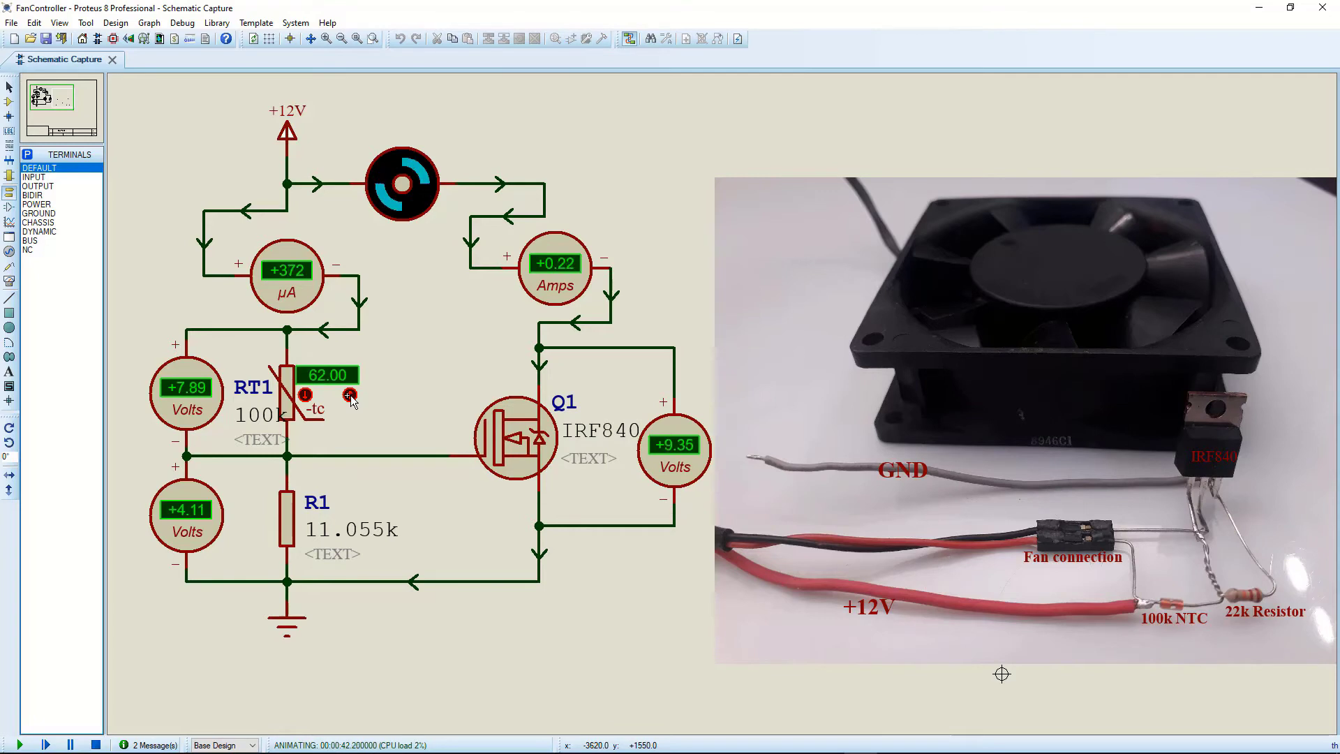
click(349, 396)
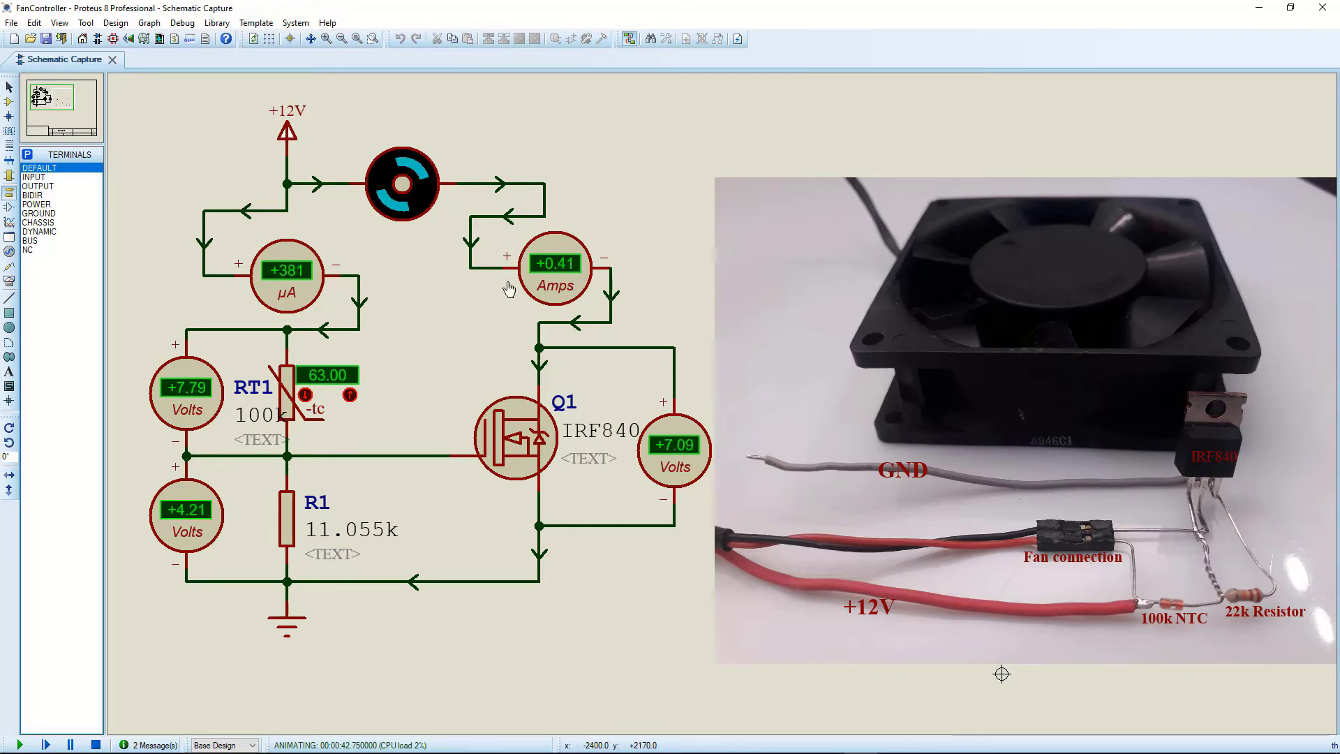